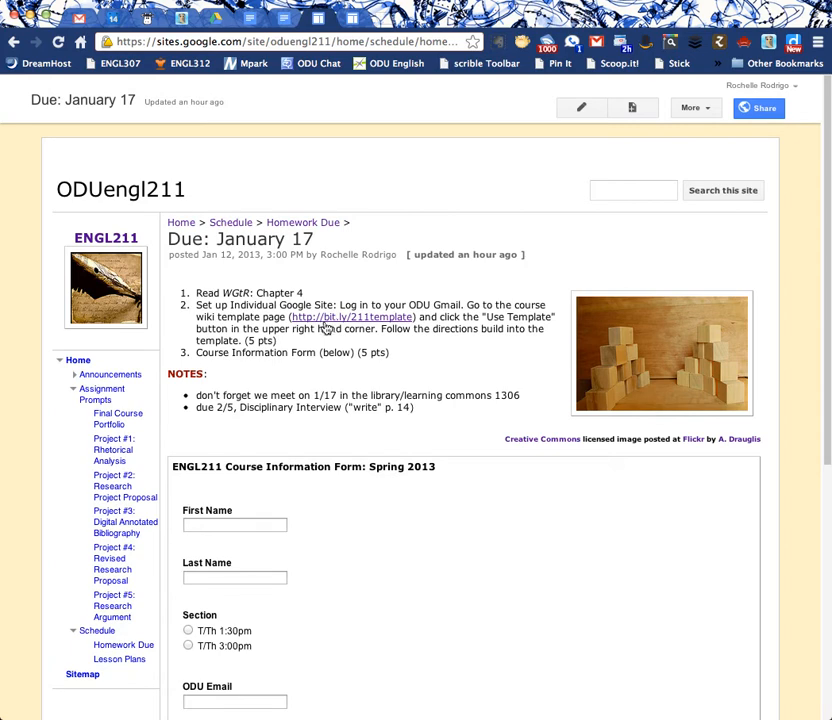
# Step: Open the odu211_template Home page for editing, look over the About Me section and formatting options, and save the page
pyautogui.click(351, 20)
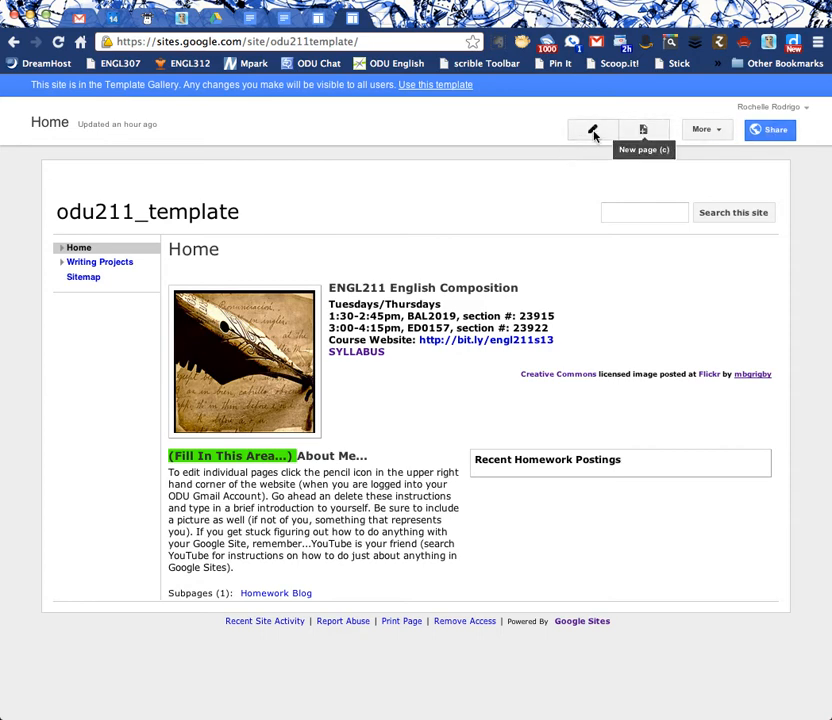
pyautogui.click(591, 133)
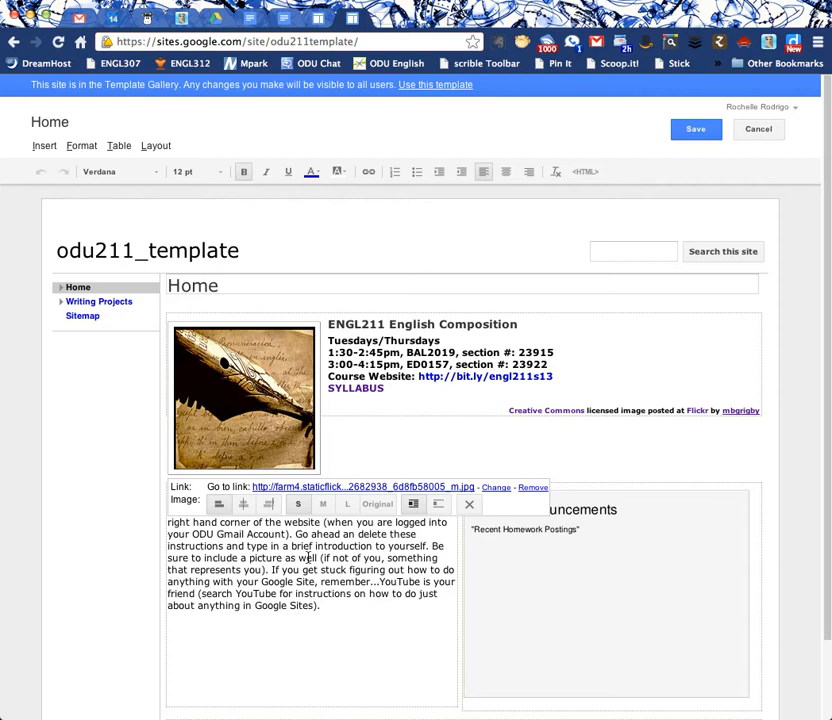
pyautogui.click(303, 569)
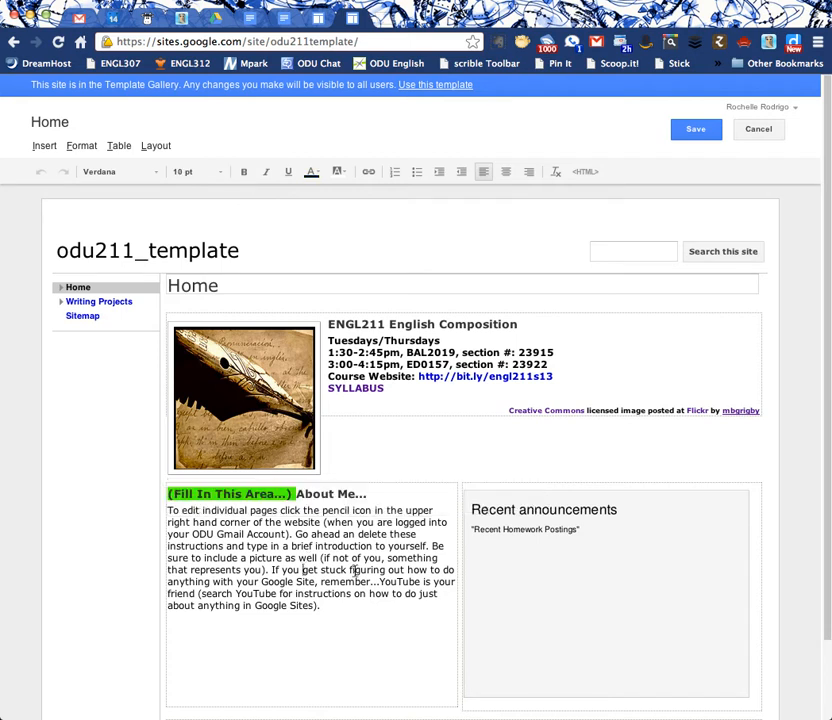
pyautogui.click(315, 614)
pyautogui.click(171, 494)
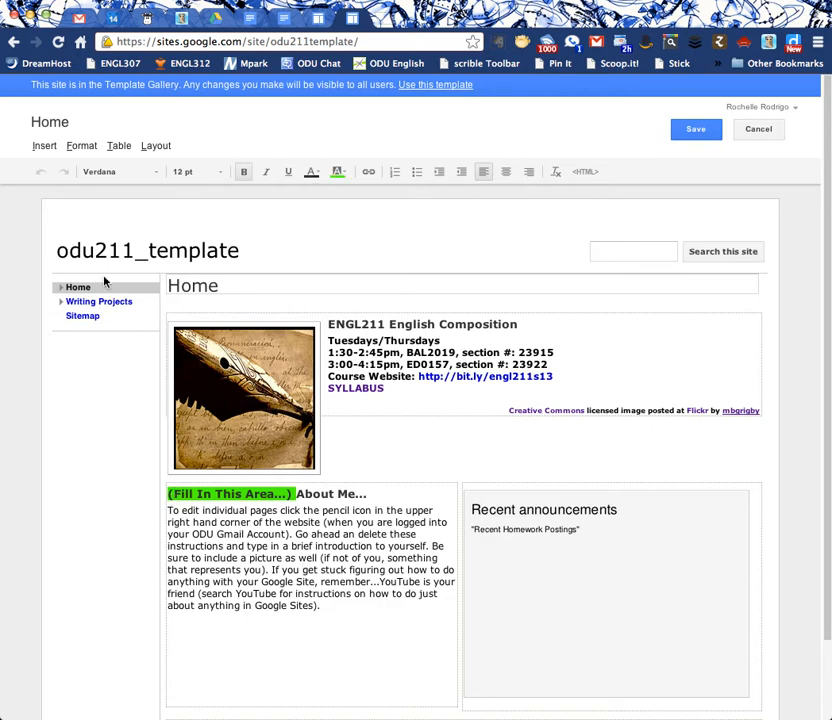
pyautogui.click(44, 146)
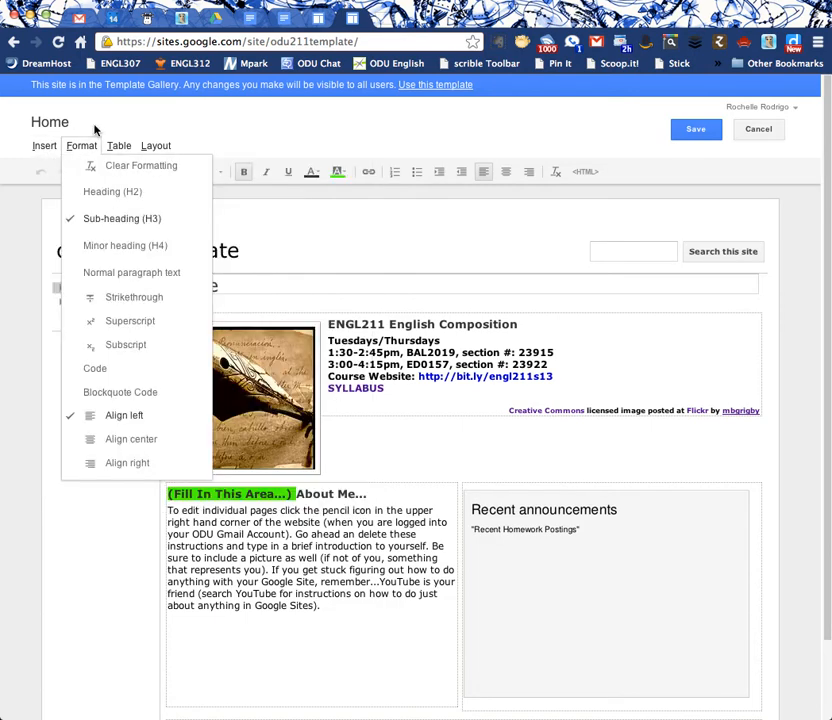
pyautogui.click(95, 128)
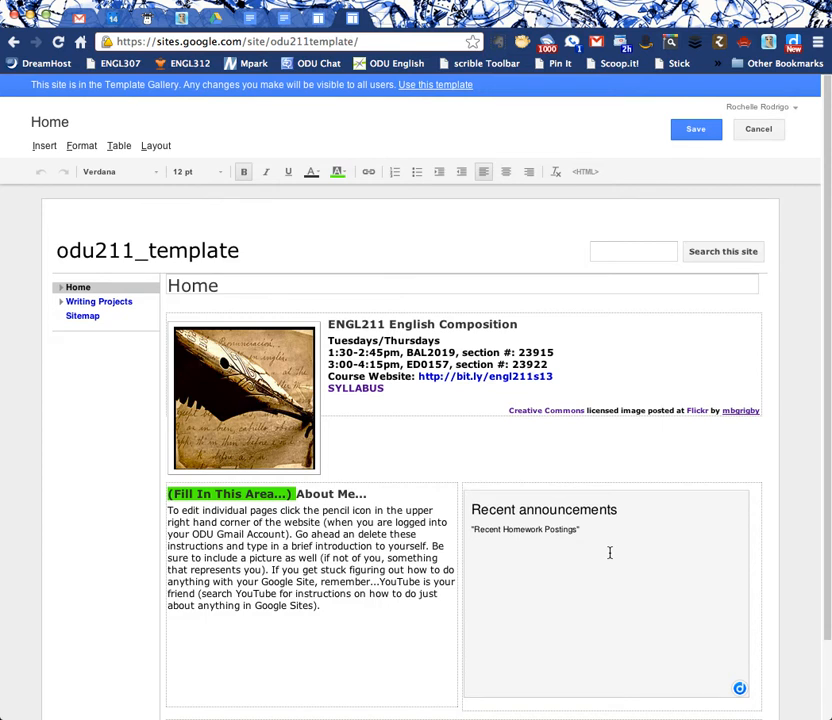
pyautogui.click(700, 136)
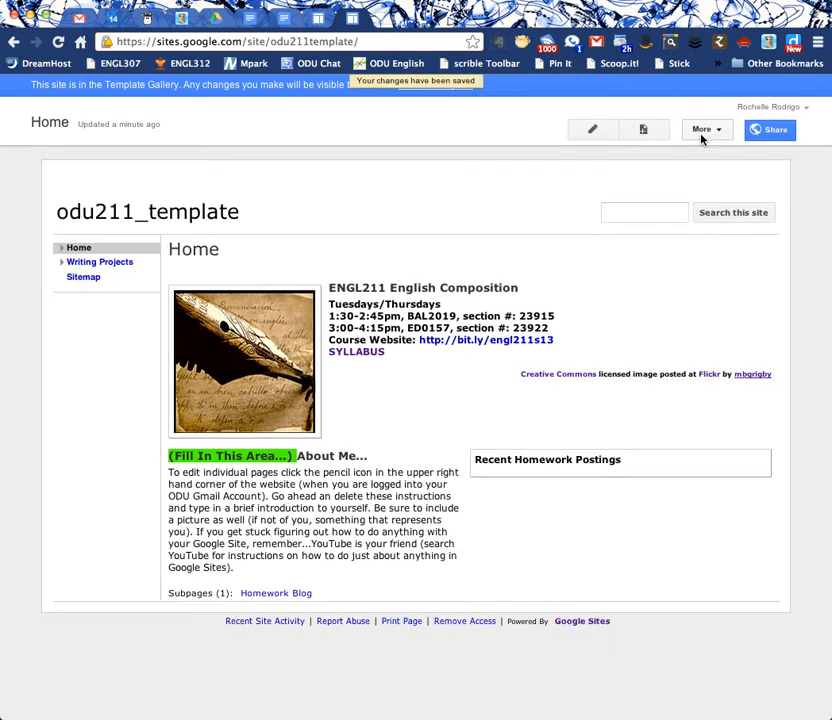
# Step: Start a new post in the Homework Blog, leave it unpublished, and return to the blog page
pyautogui.click(61, 251)
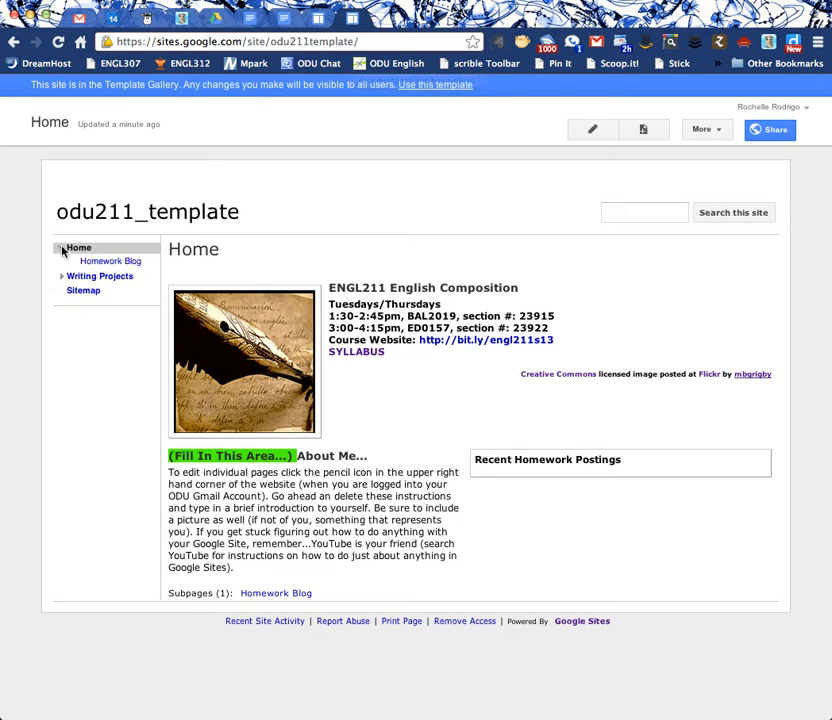
pyautogui.click(122, 264)
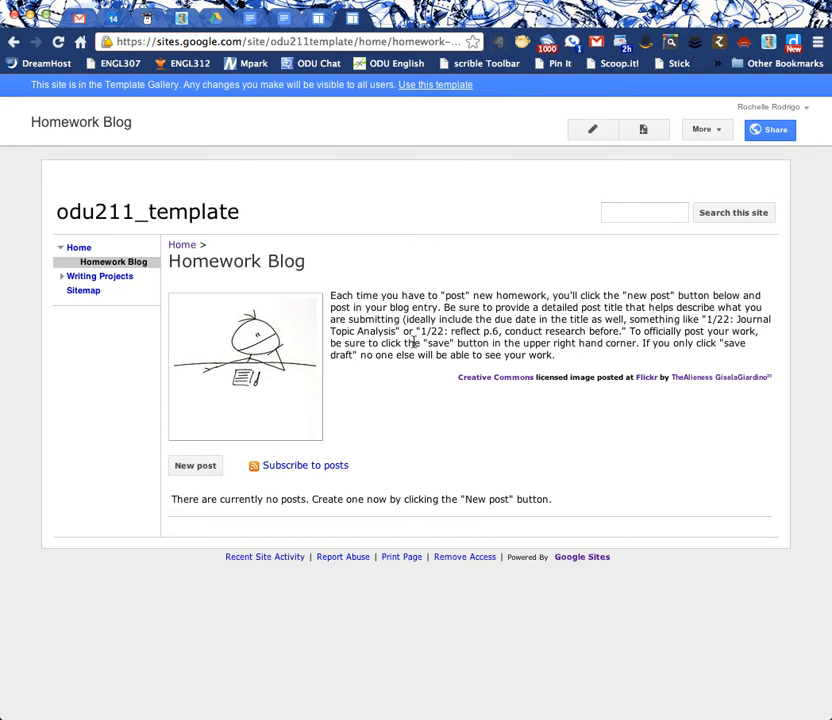
pyautogui.click(196, 470)
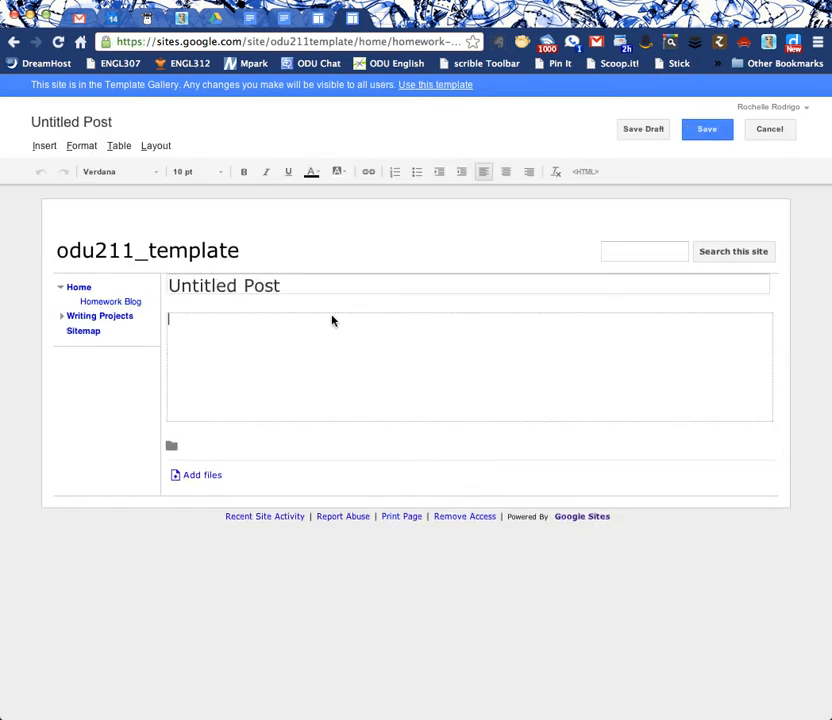
pyautogui.click(294, 286)
pyautogui.click(776, 131)
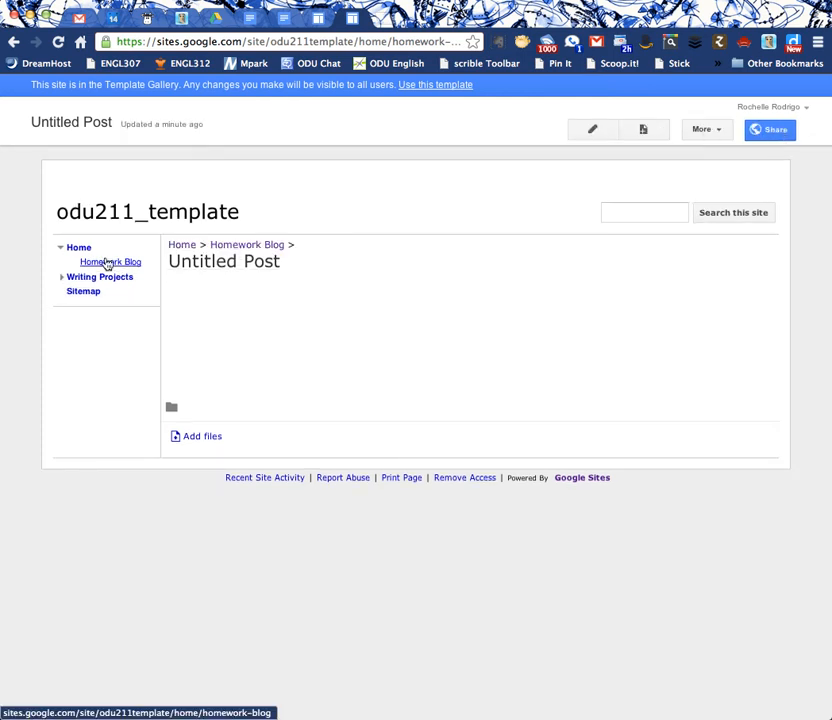
pyautogui.click(108, 263)
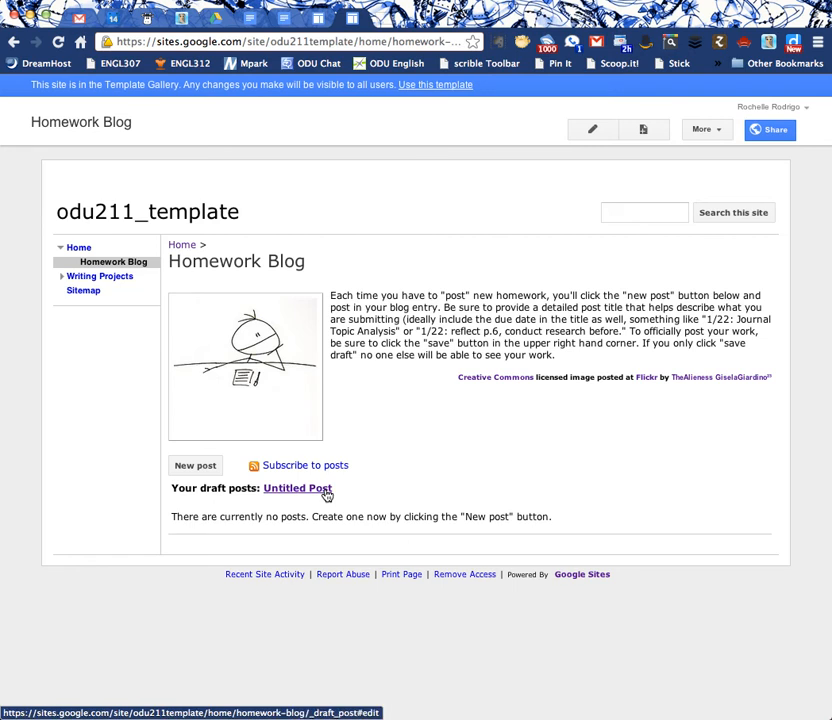
# Step: Expand the Writing Projects subpages in the site navigation and copy the web address of the site's Home page
pyautogui.click(60, 280)
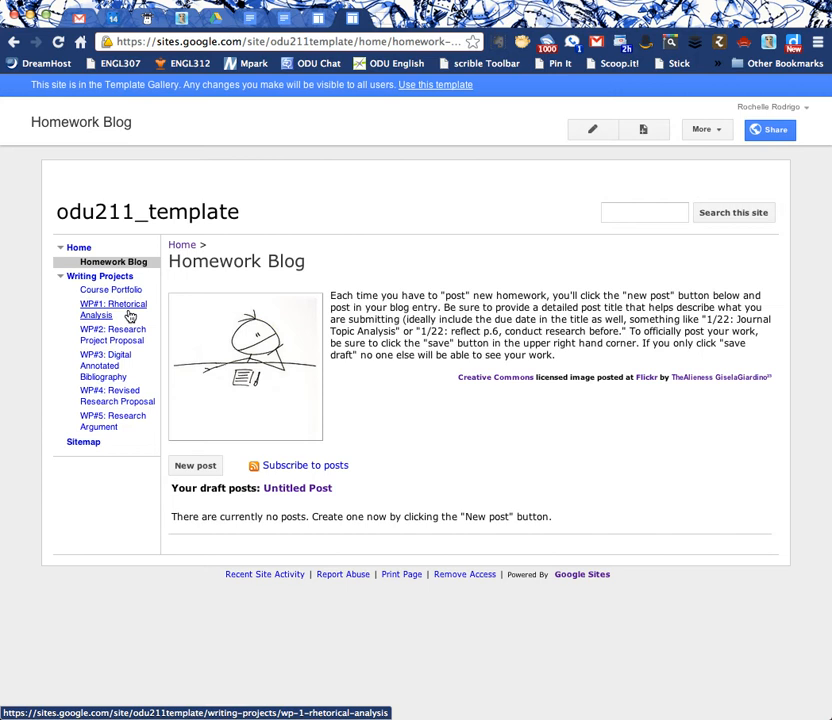
pyautogui.click(138, 228)
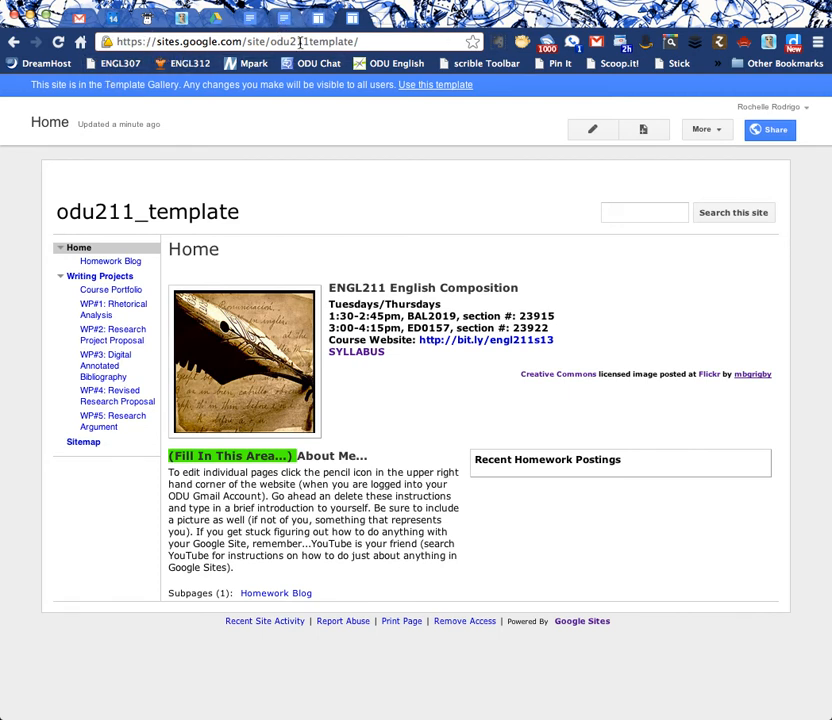
pyautogui.click(370, 41)
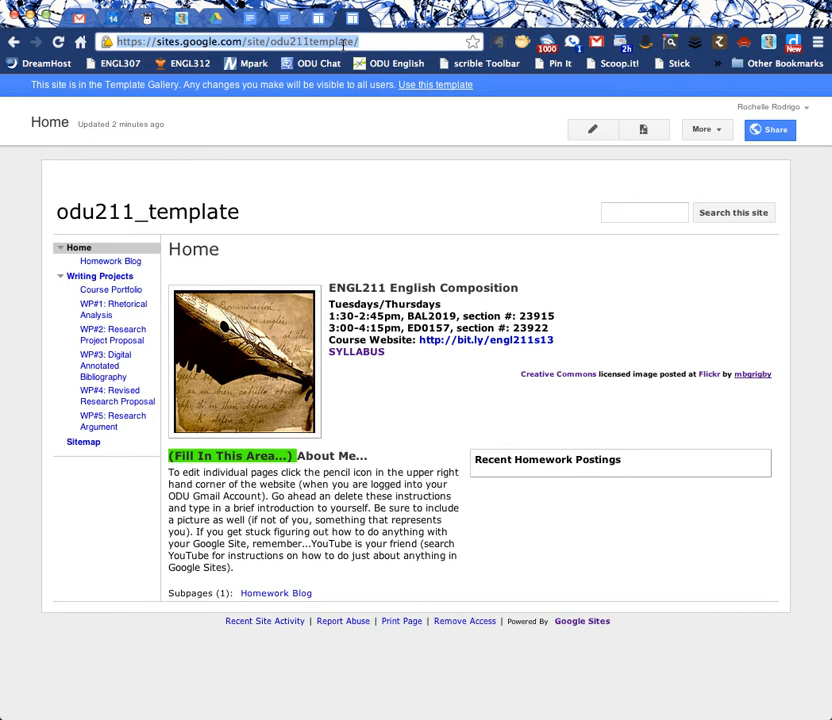
pyautogui.rightClick(343, 45)
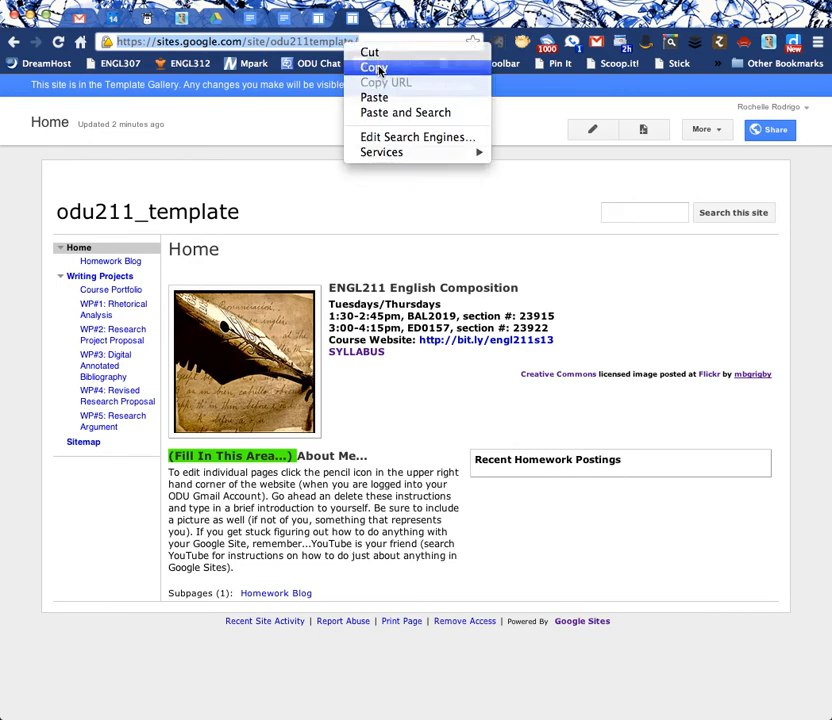
pyautogui.click(371, 66)
# Step: Paste the copied address as the Individual Google Site URL in the ENGL211 Course Information Form on the January 17 homework page
pyautogui.click(317, 18)
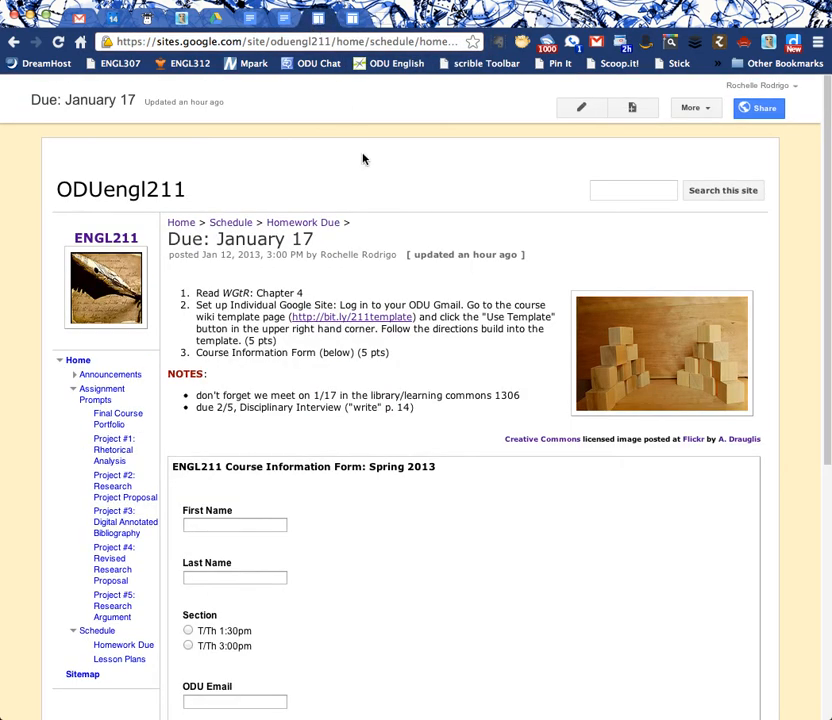
pyautogui.scroll(-6, 326, 370)
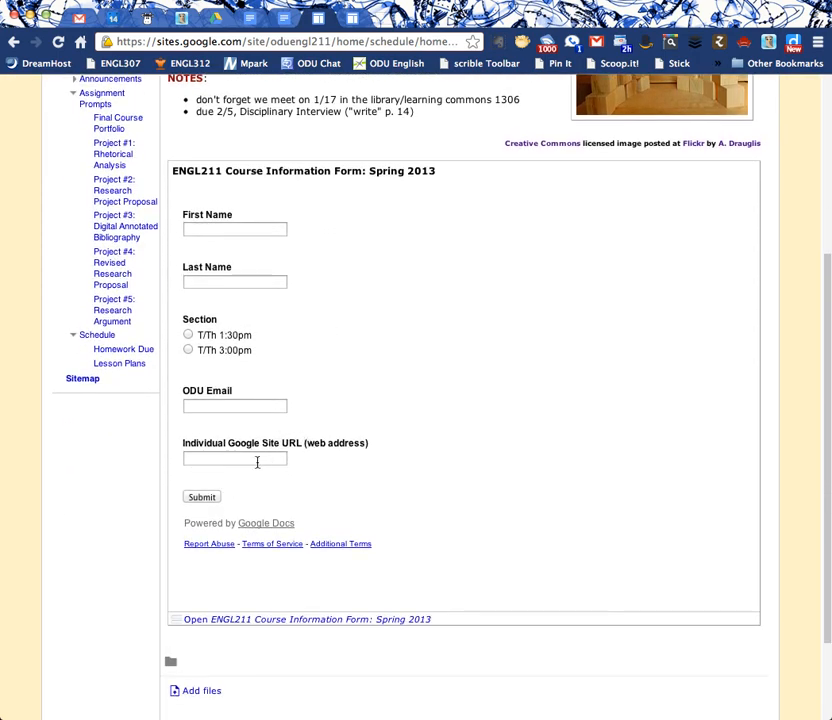
pyautogui.click(257, 461)
pyautogui.hotkey('ctrl', 'v')
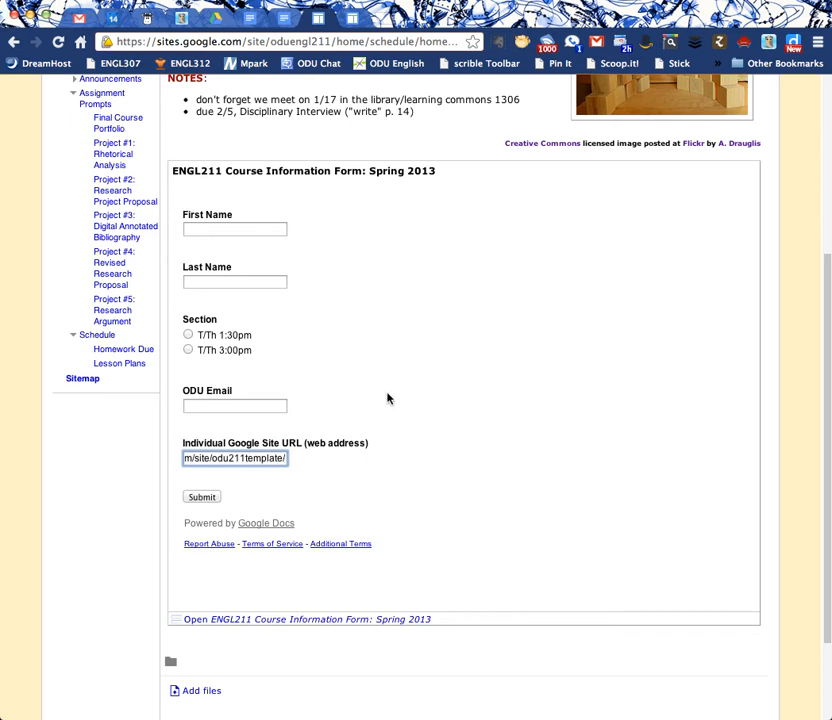
pyautogui.scroll(5, 402, 341)
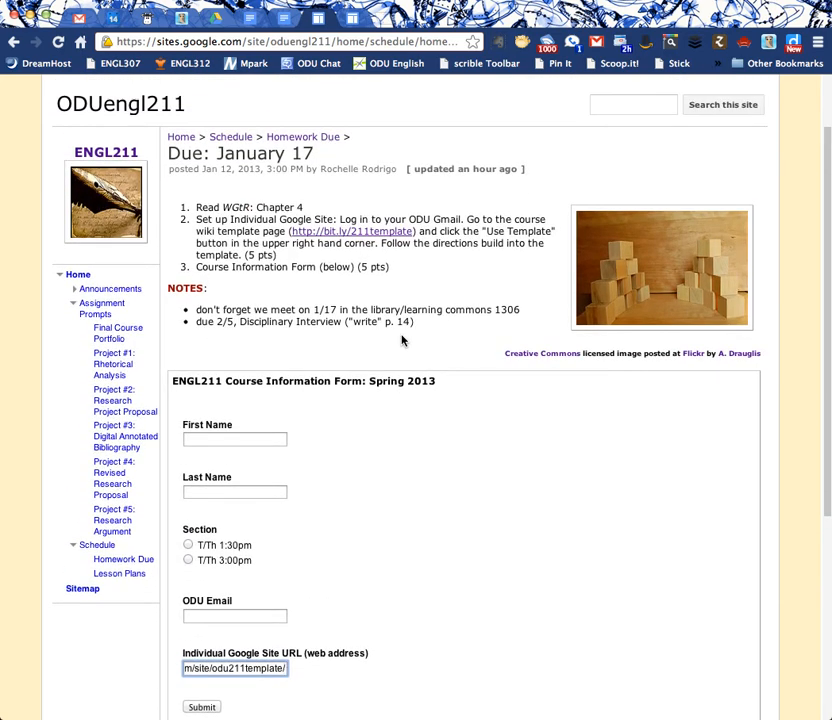
# Step: Examine the odu211_template site's management settings for available themes and for colors and fonts, and return to the site's Home page
pyautogui.click(352, 24)
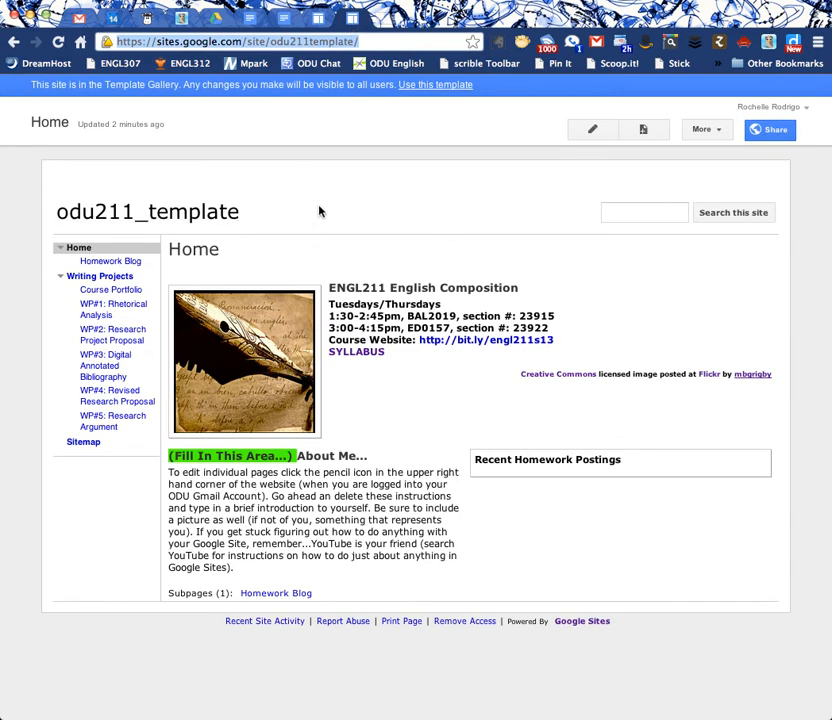
pyautogui.click(717, 137)
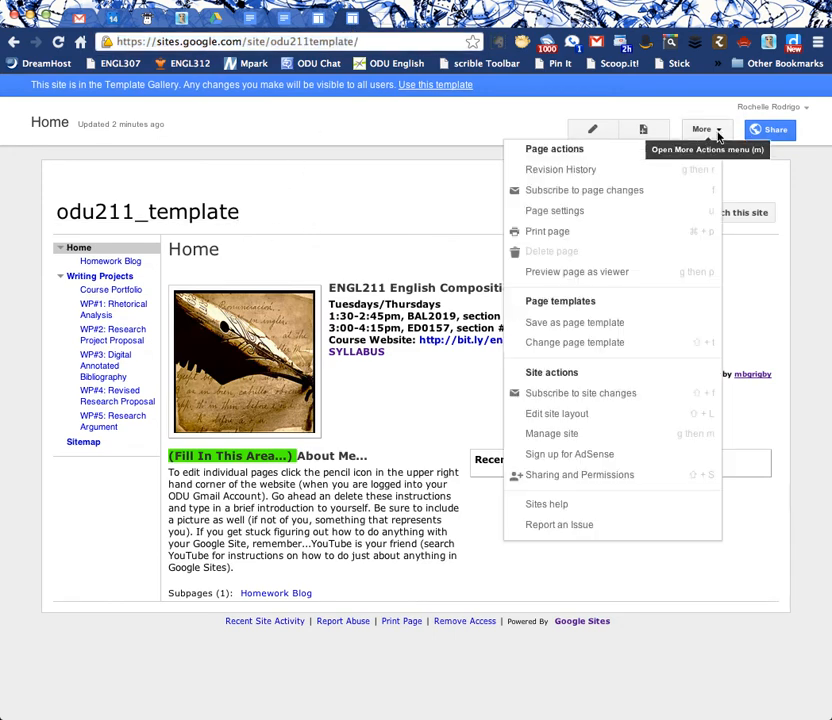
pyautogui.click(569, 434)
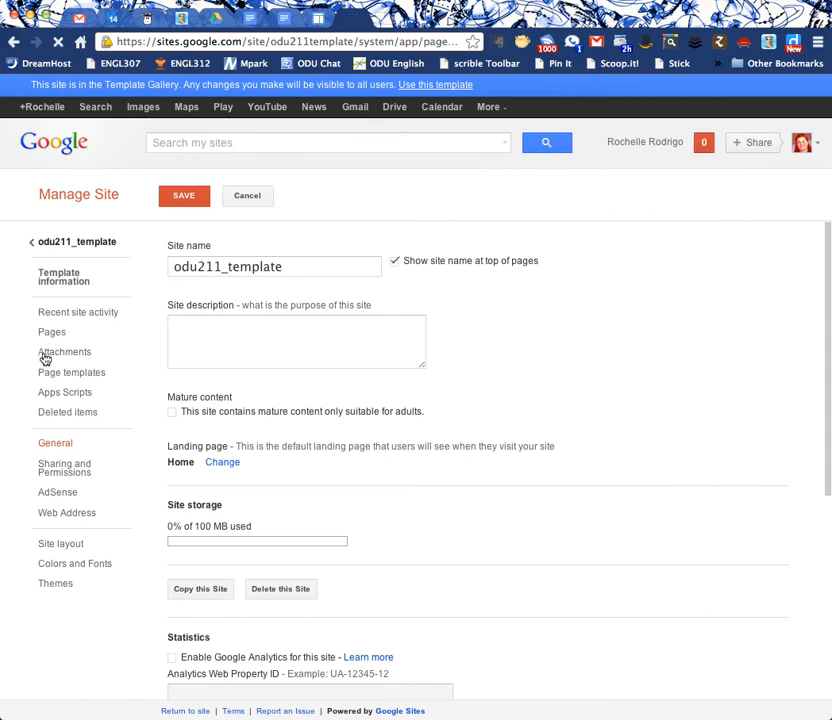
pyautogui.click(56, 583)
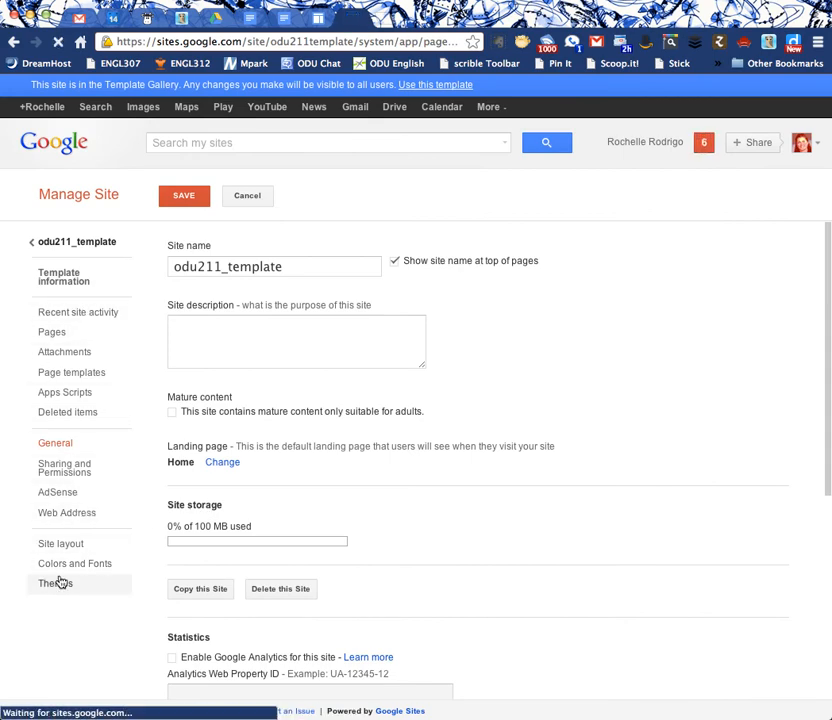
pyautogui.scroll(-5, 371, 529)
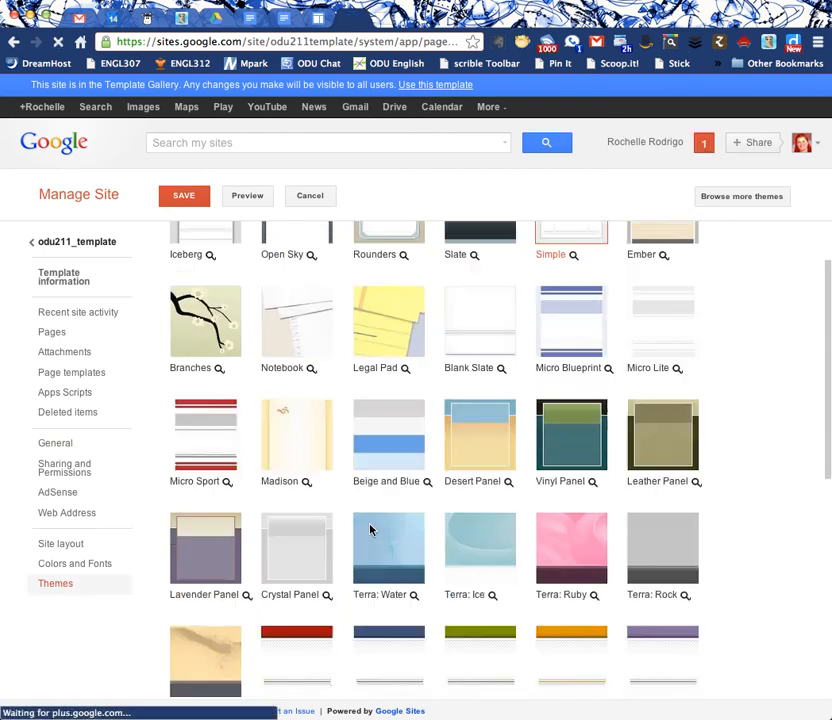
pyautogui.scroll(1, 370, 530)
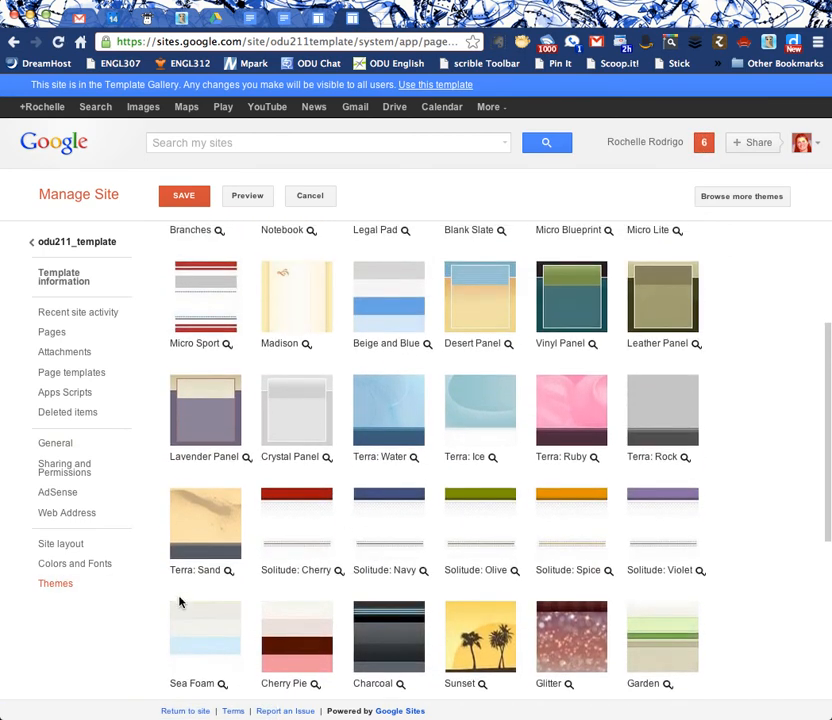
pyautogui.click(76, 566)
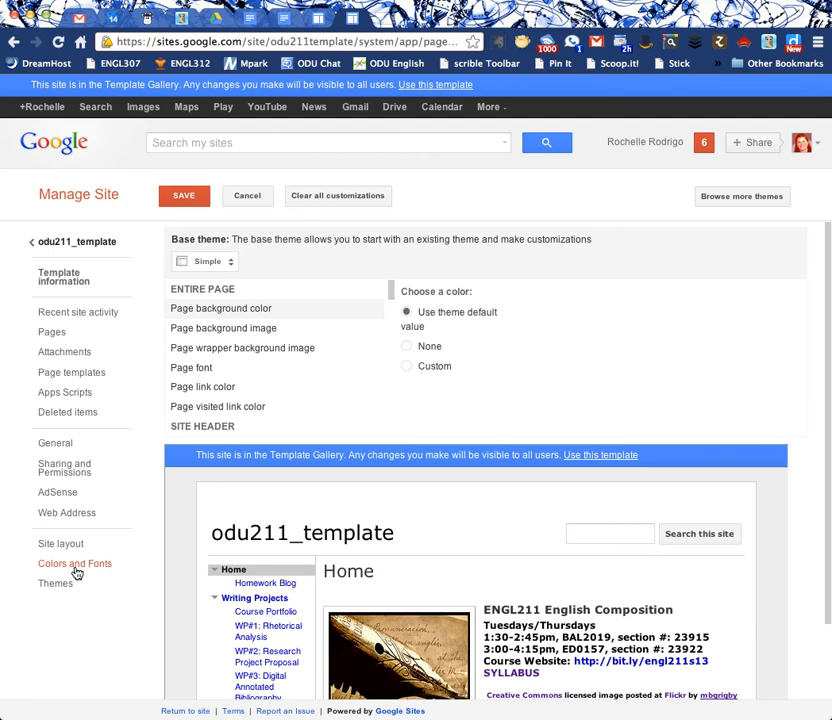
pyautogui.click(57, 586)
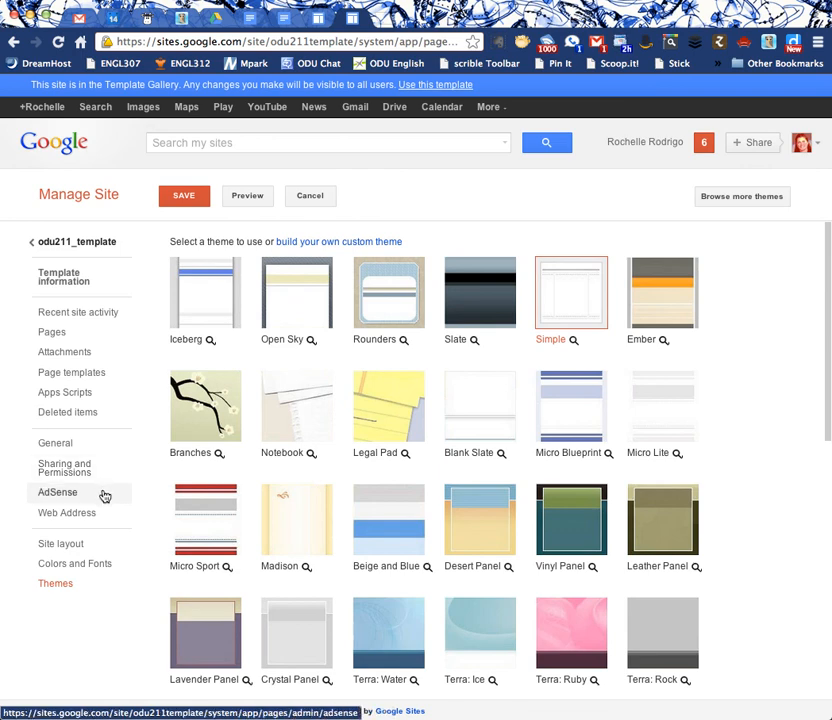
pyautogui.click(96, 247)
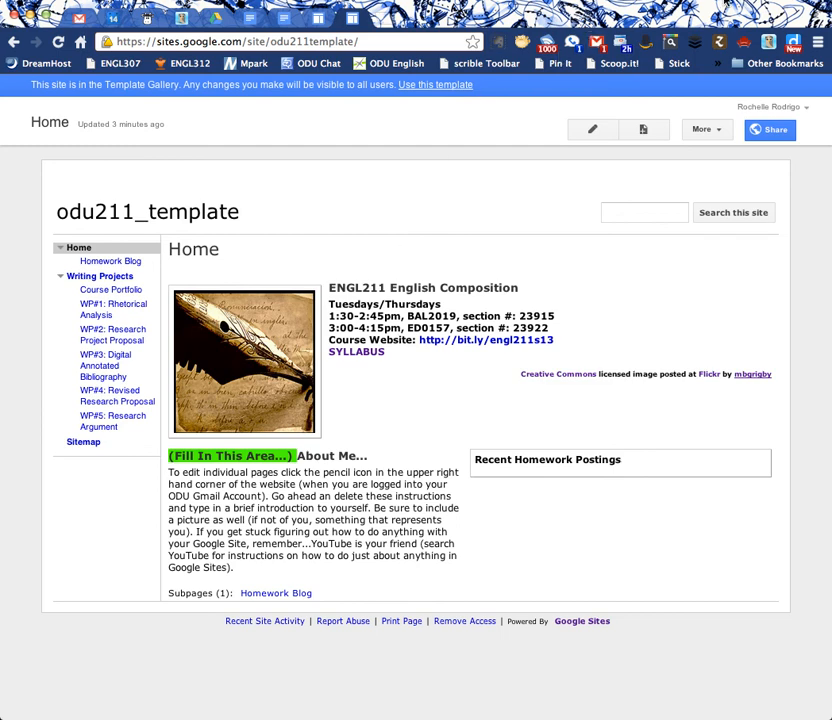
pyautogui.click(757, 1)
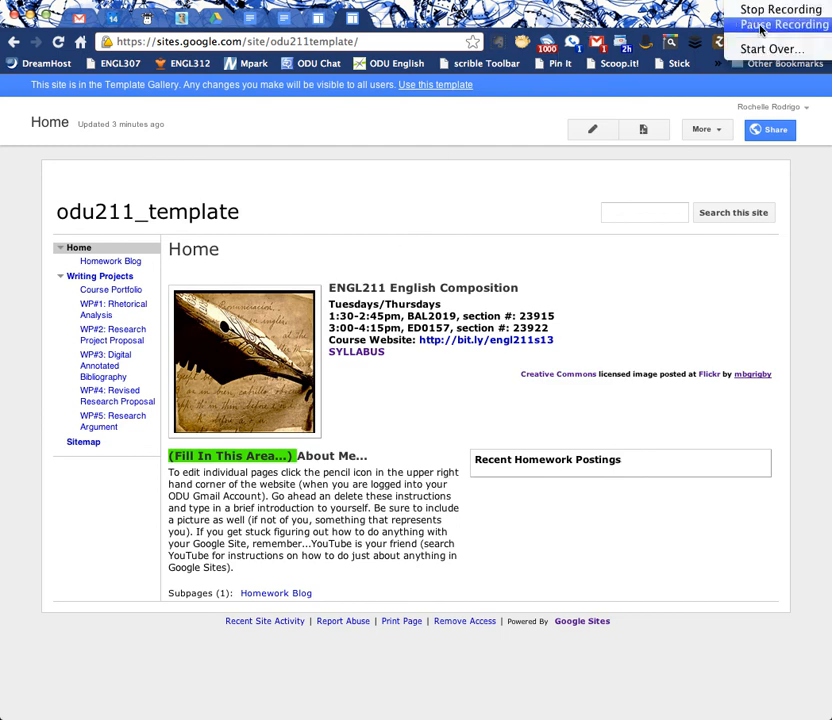